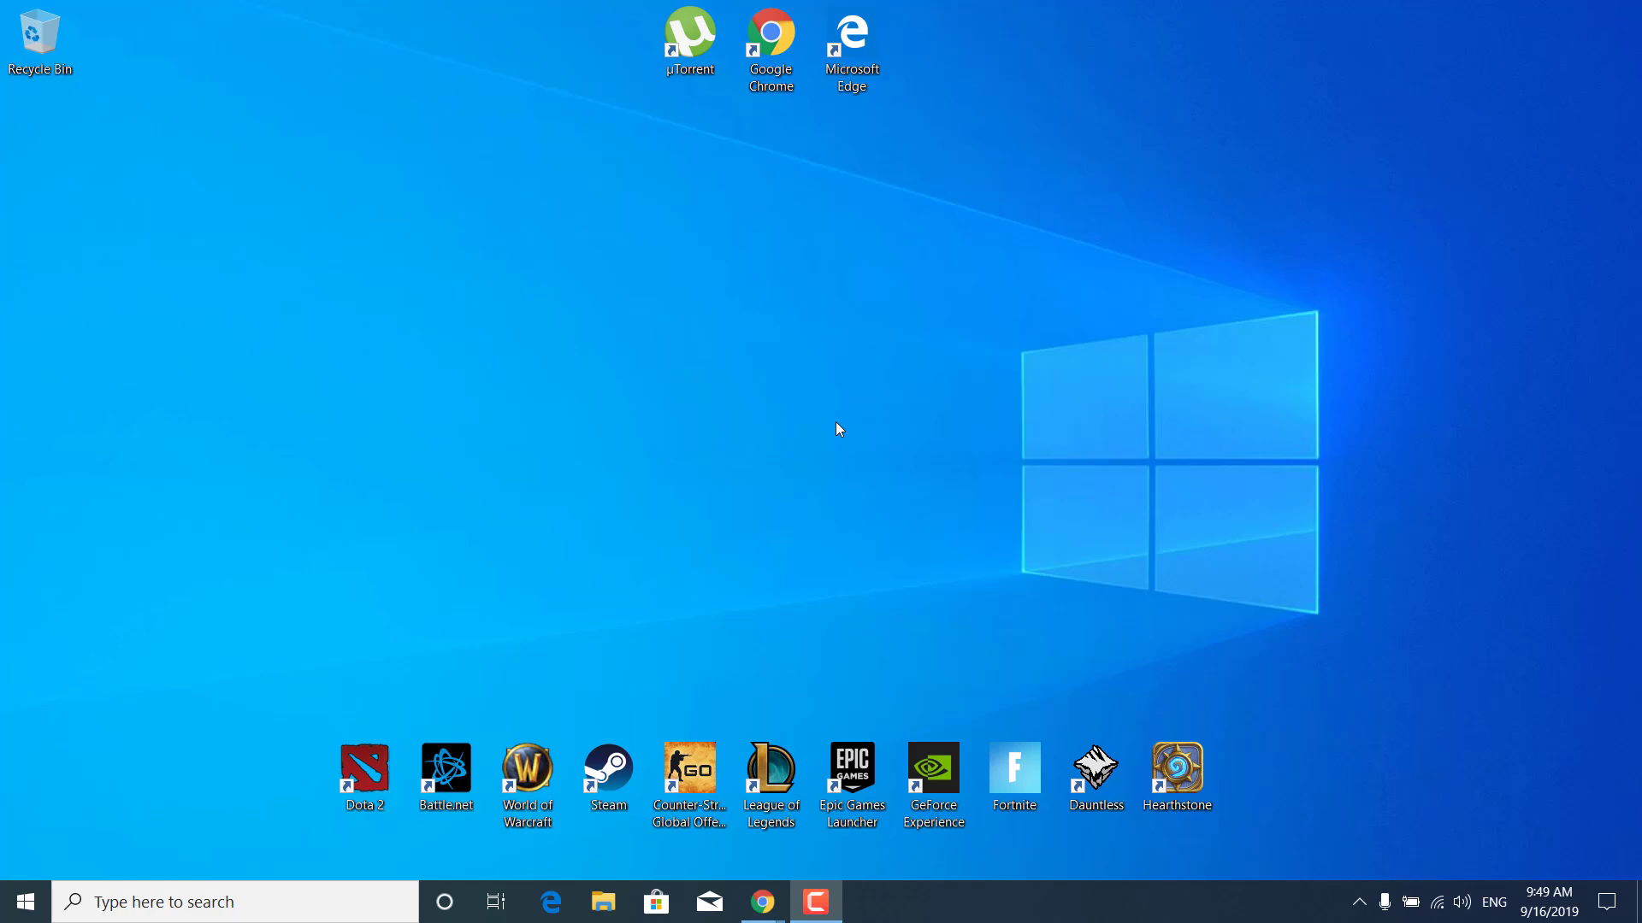
End the µTorrent process in Task Manager launched from the taskbar, then dismiss Task Manager.
right_click(951, 886)
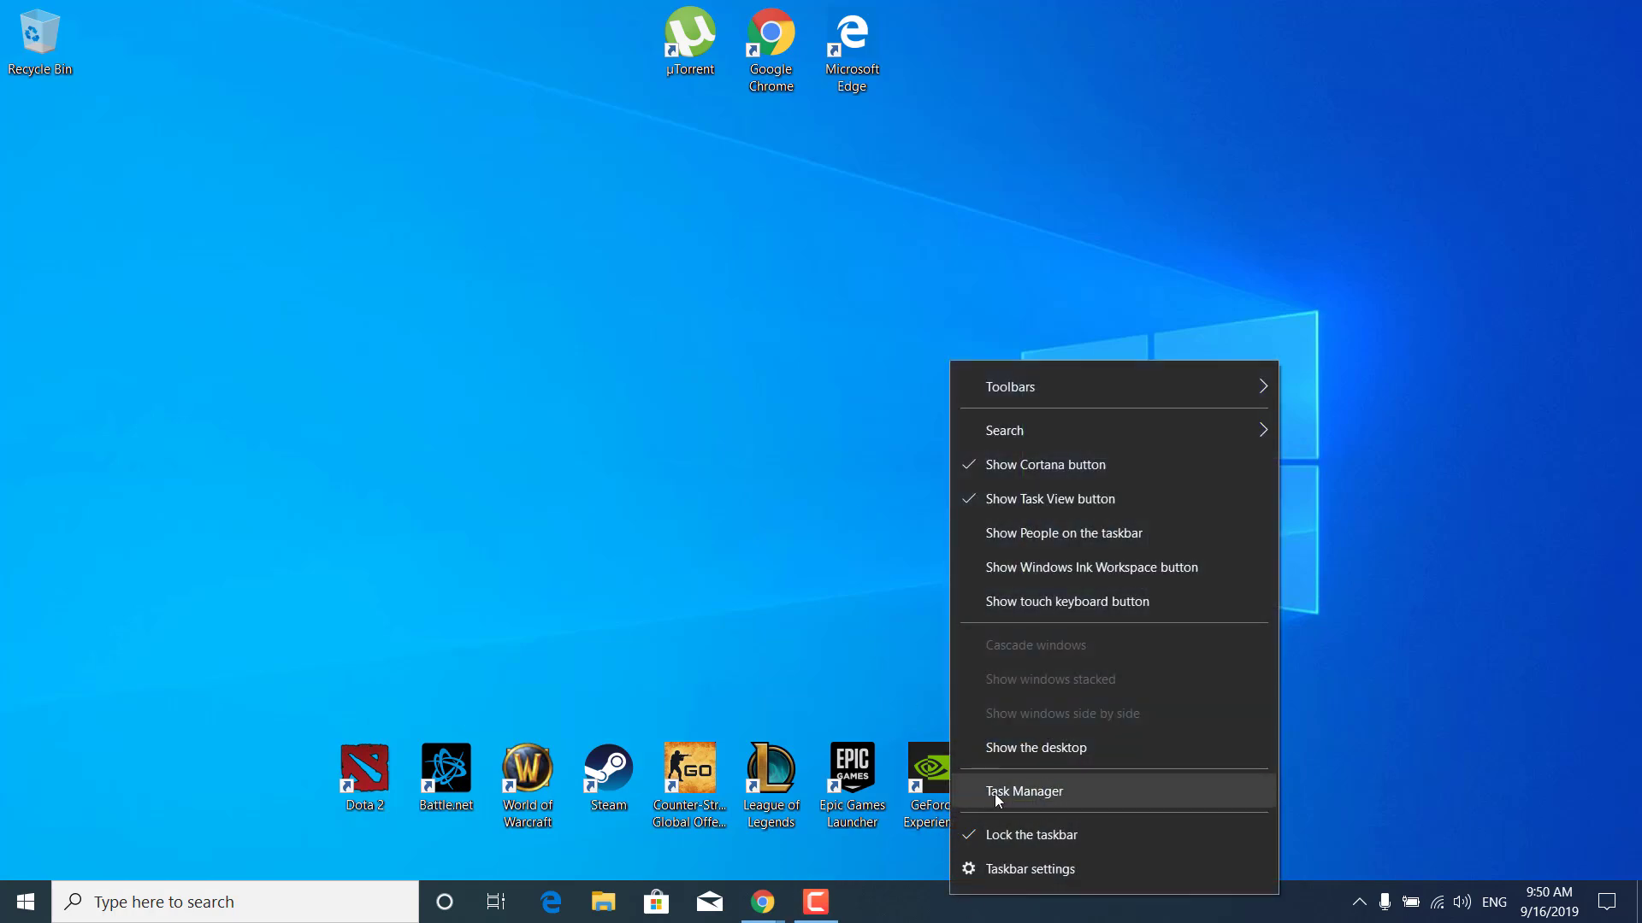
click(1033, 793)
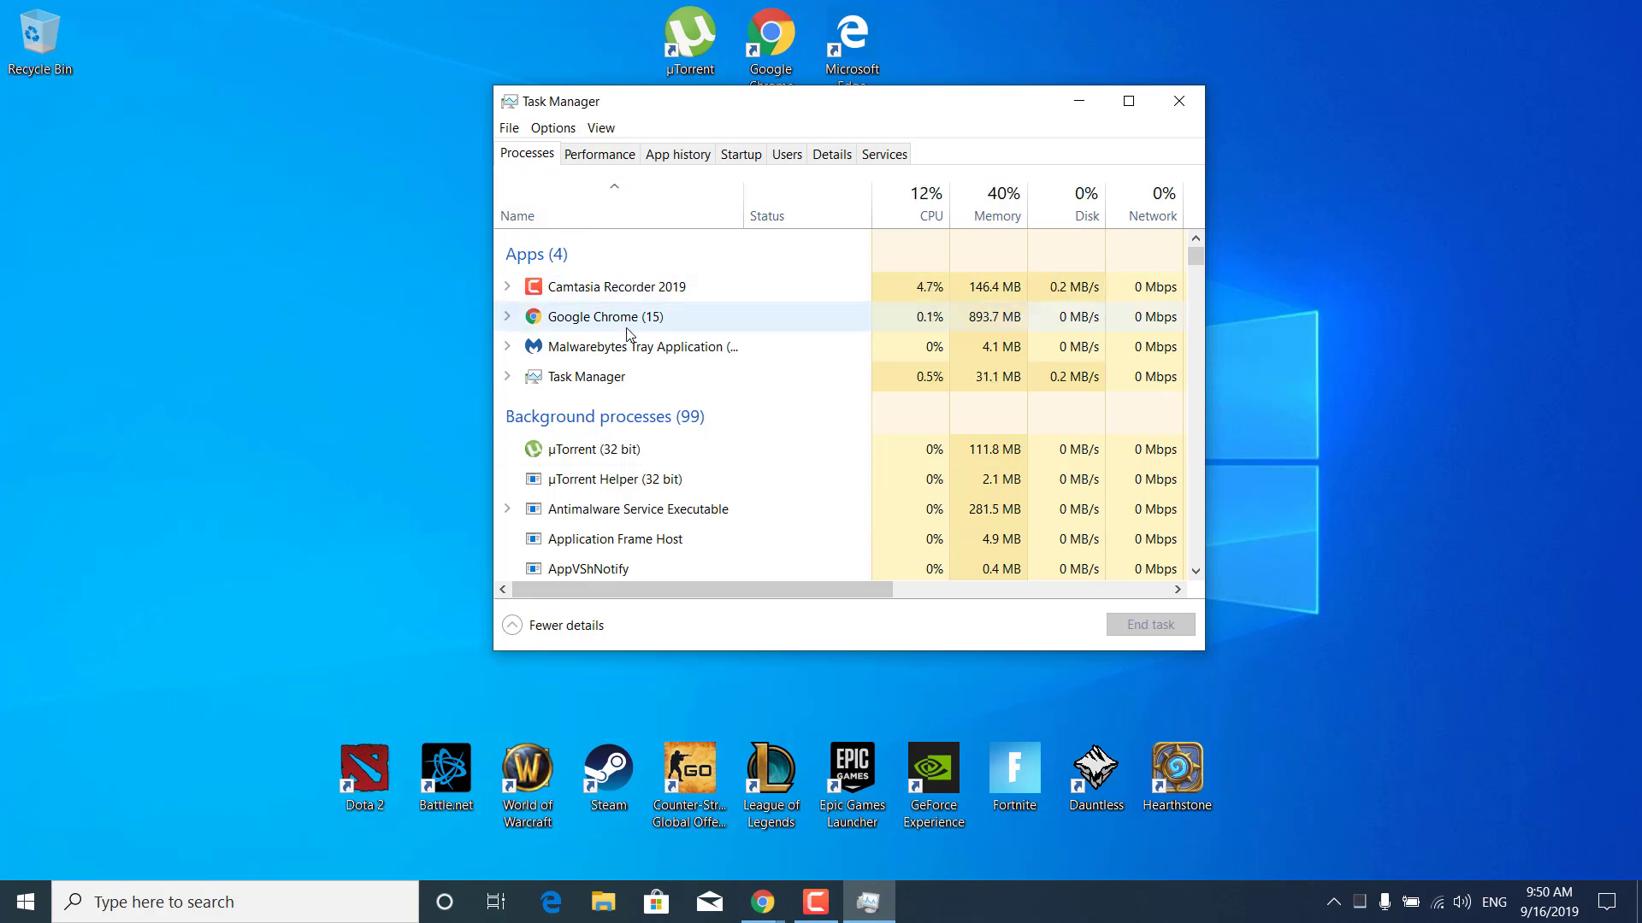
click(623, 455)
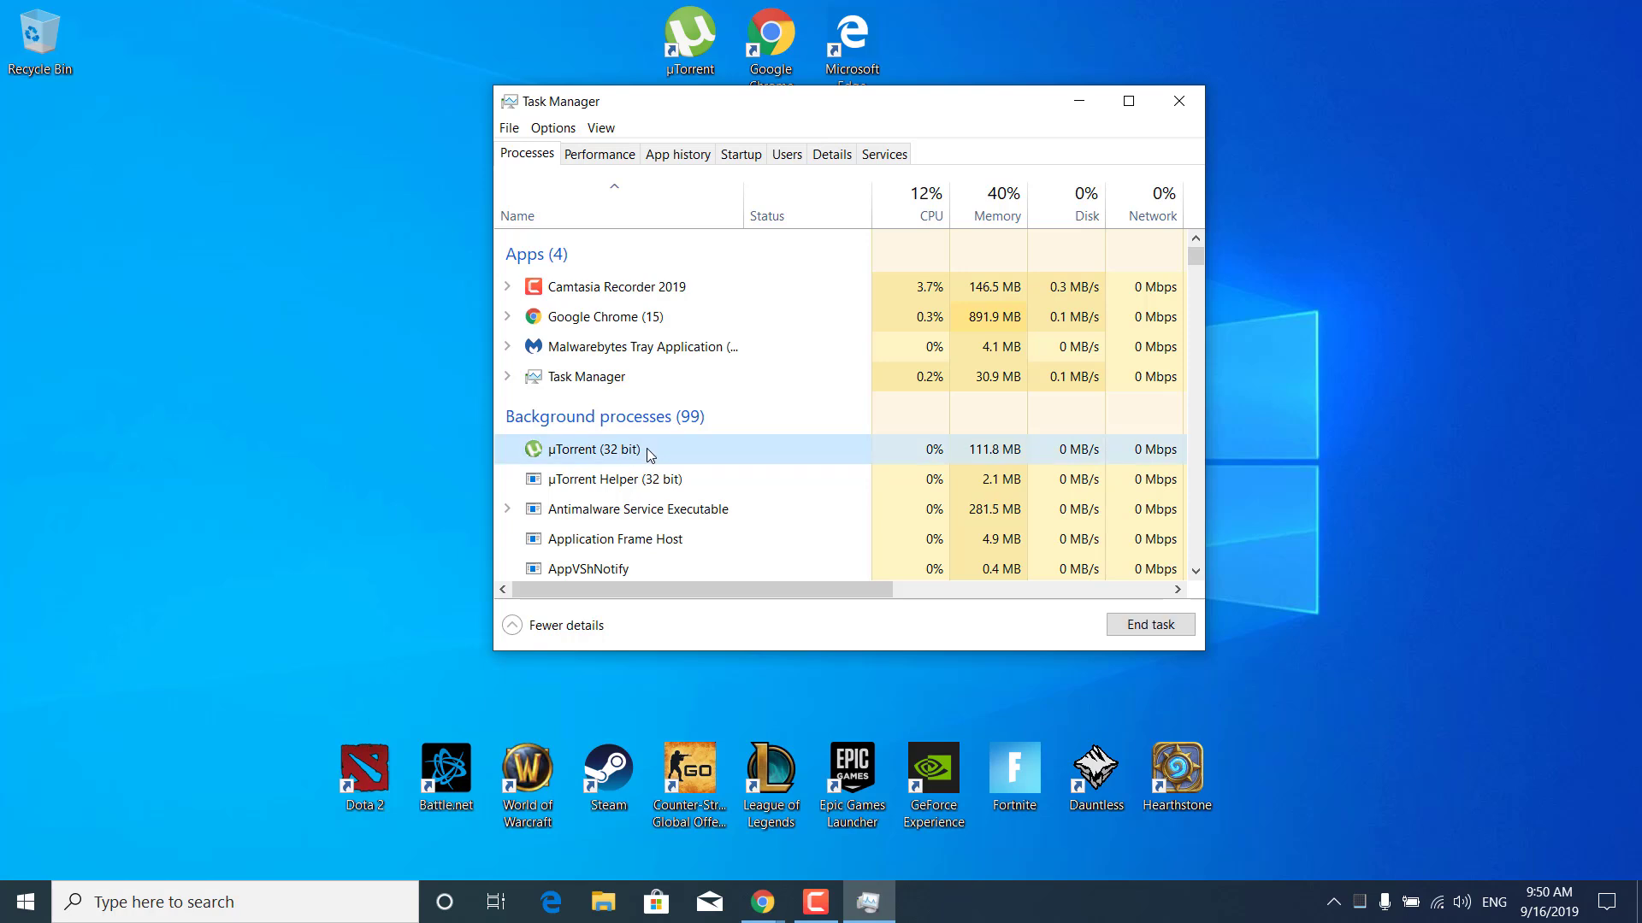
scroll(646, 449, down, 3)
scroll(648, 455, down, 3)
scroll(648, 455, up, 3)
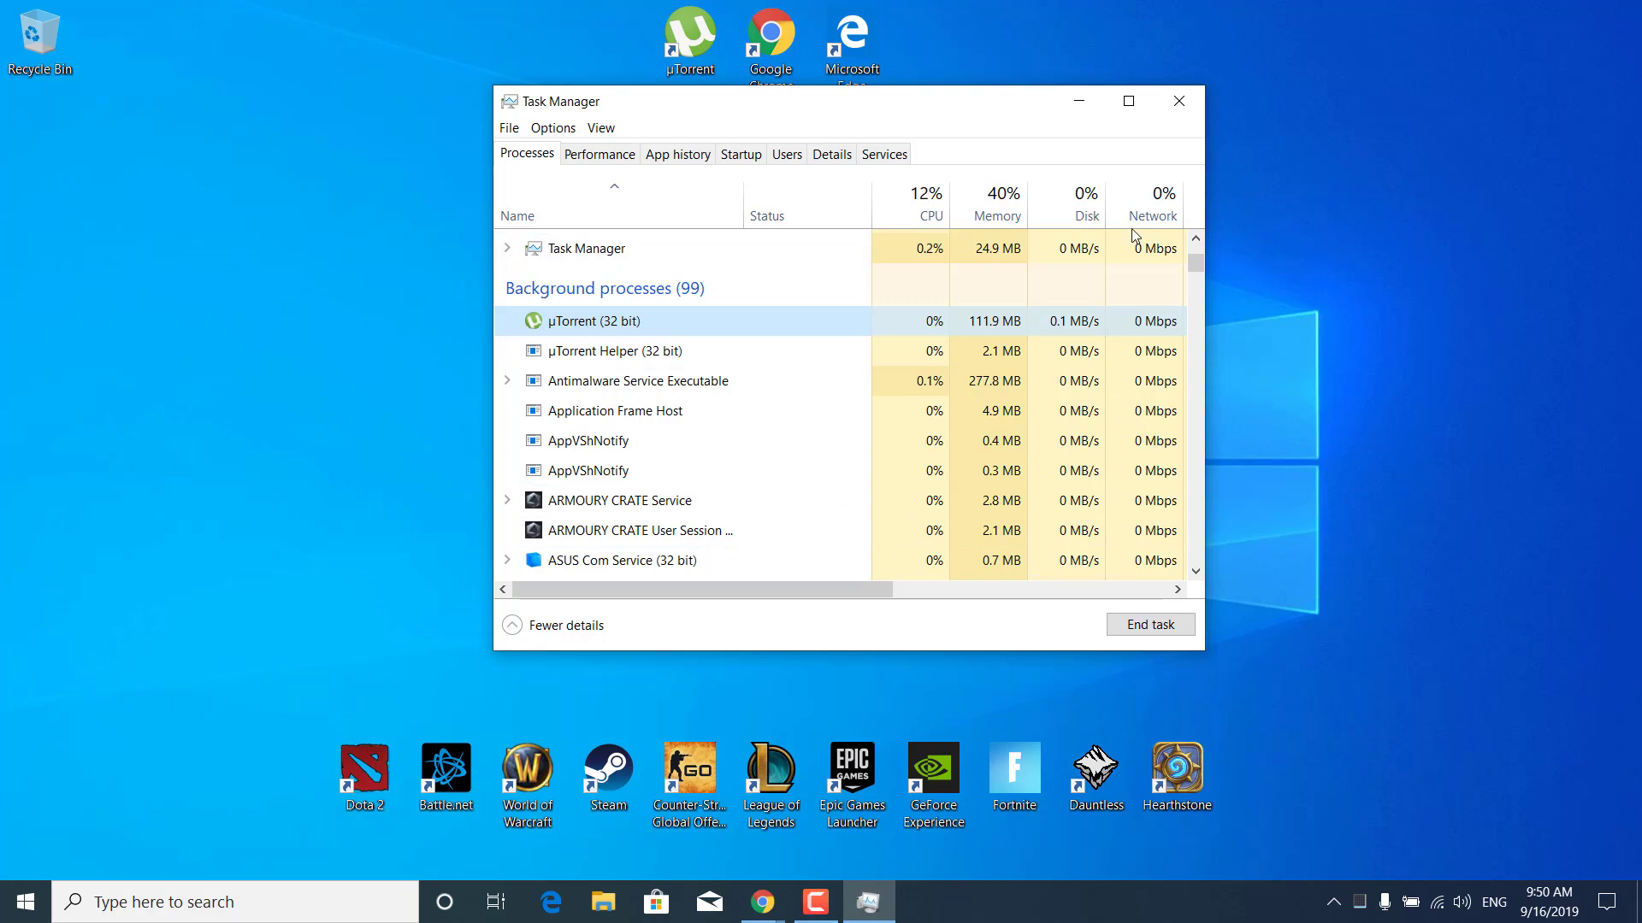
click(1191, 101)
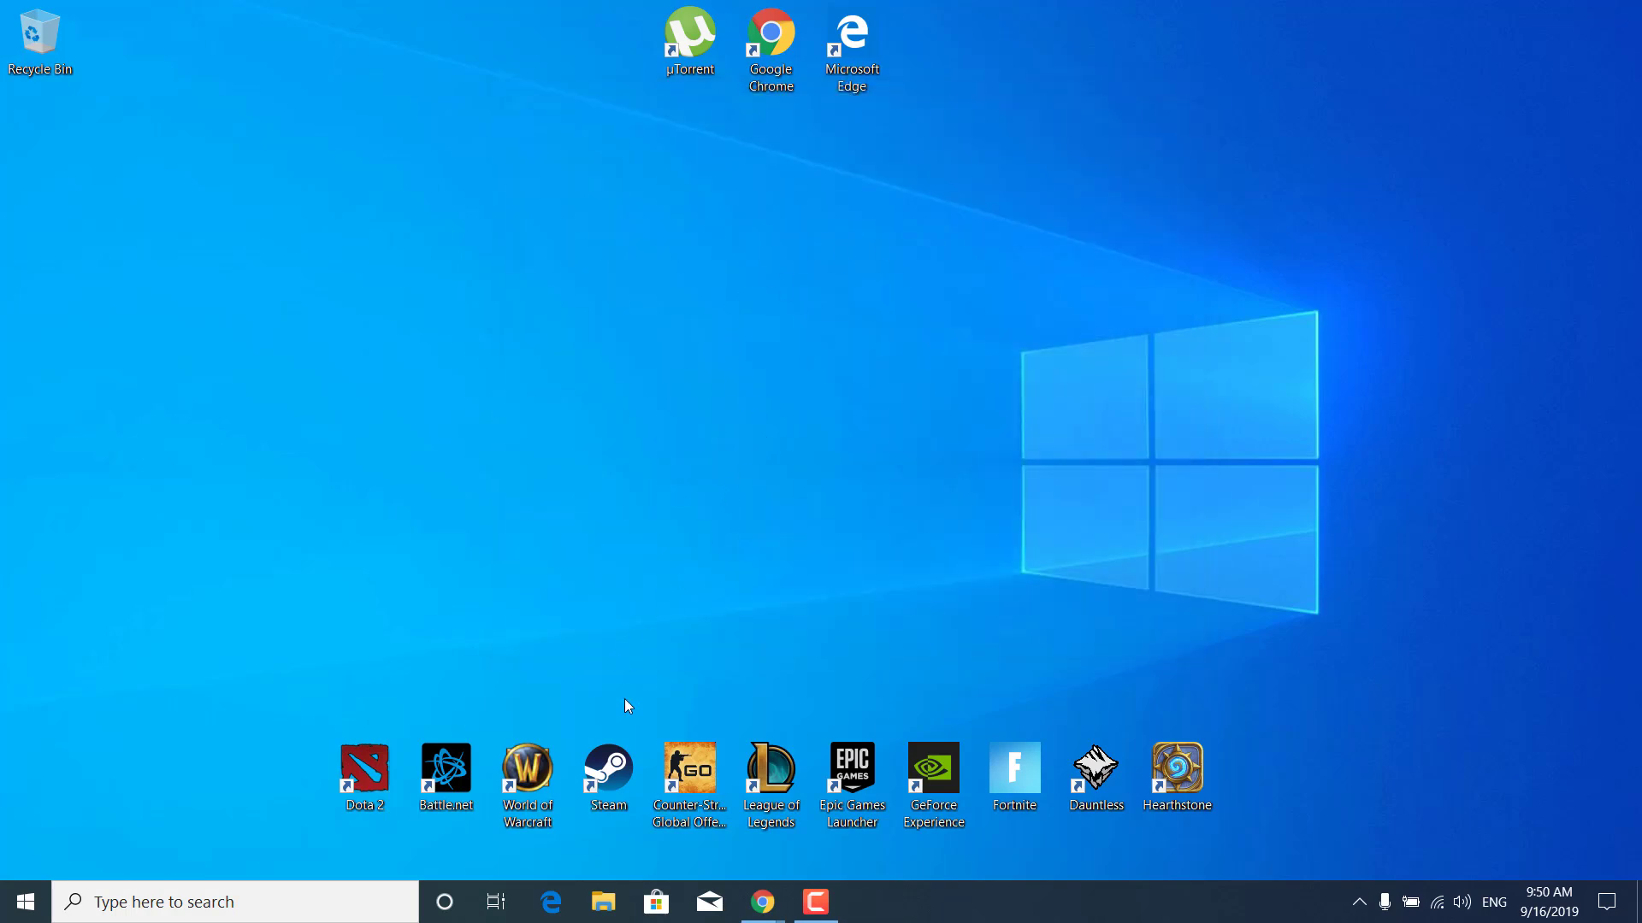
Launch Steam and browse Dota 2's local files from its Library Properties, showing the install folder in File Explorer.
double_click(609, 773)
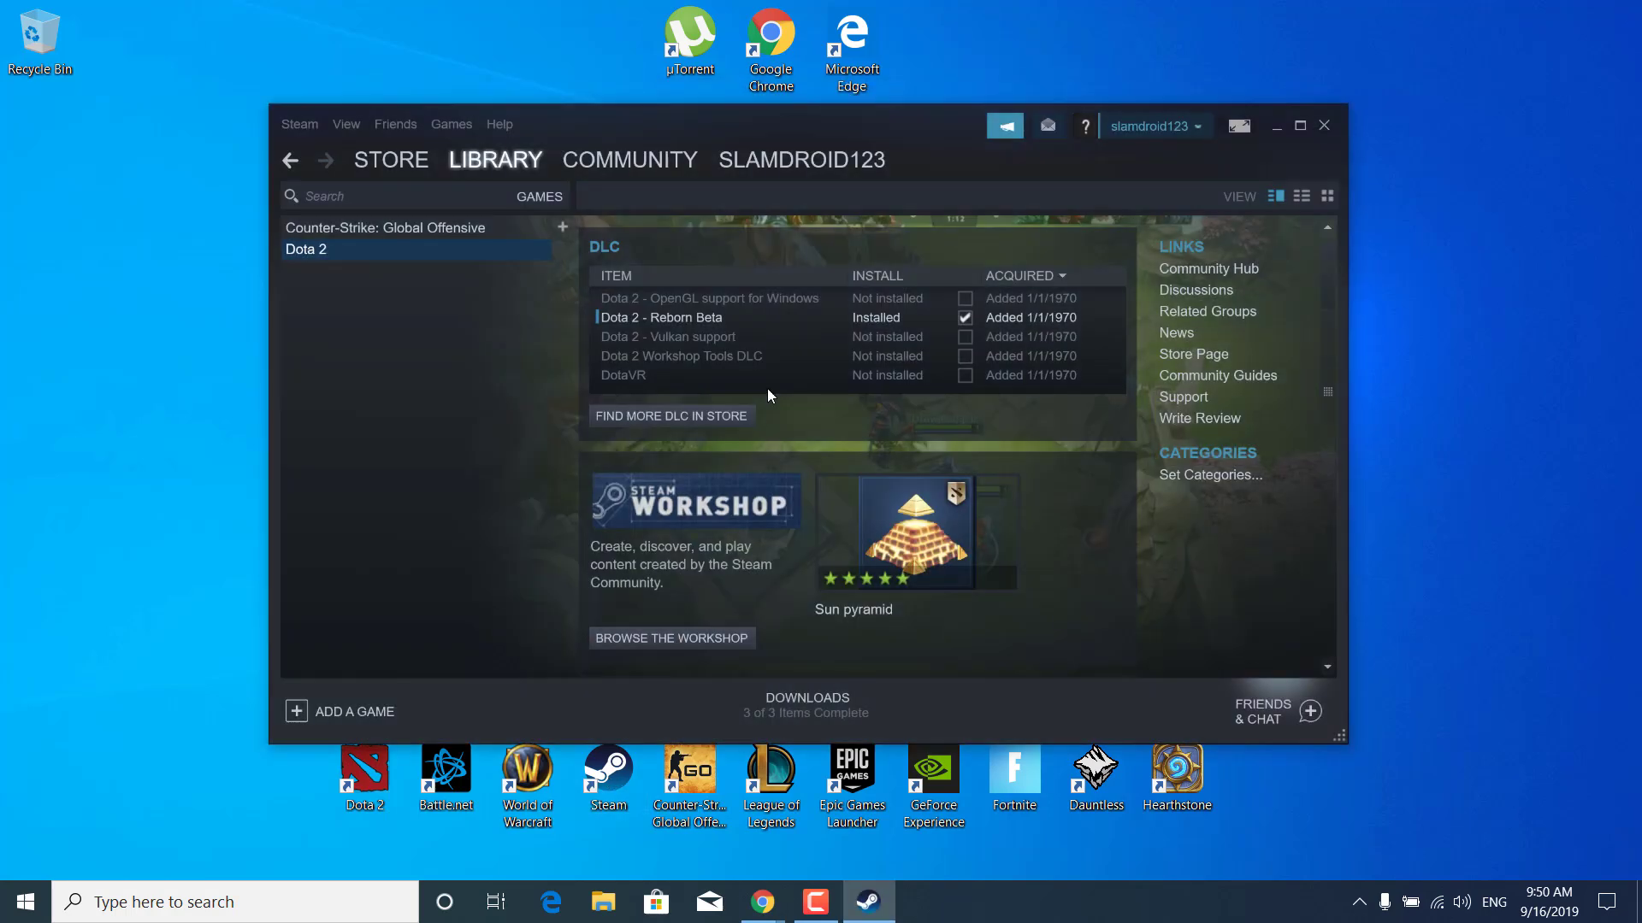
right_click(327, 254)
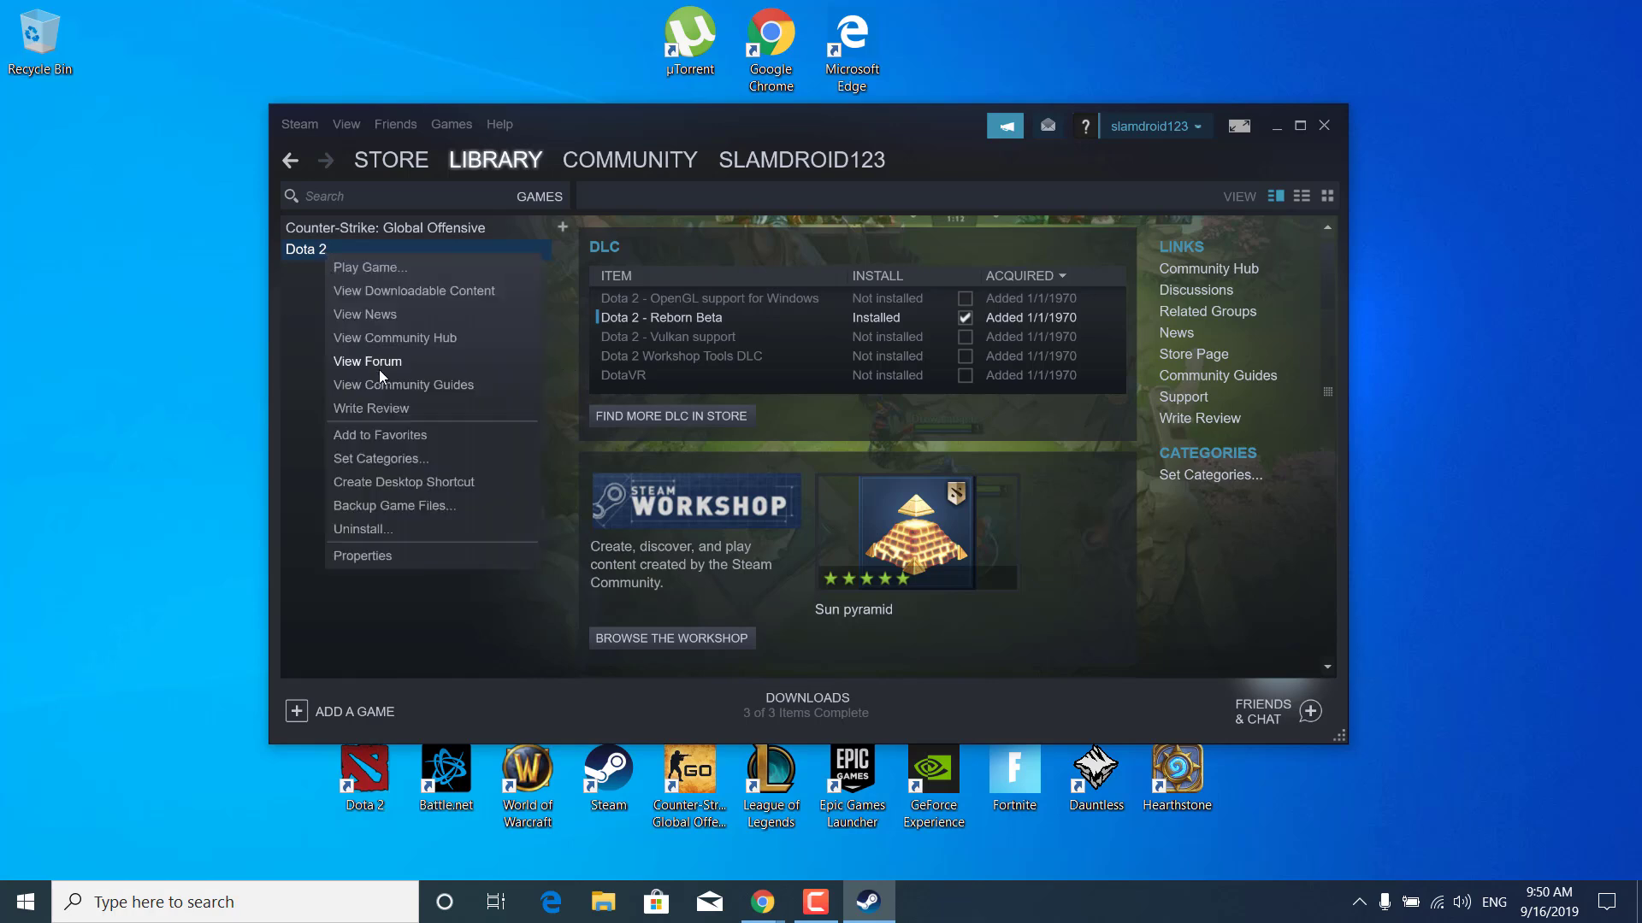
click(386, 552)
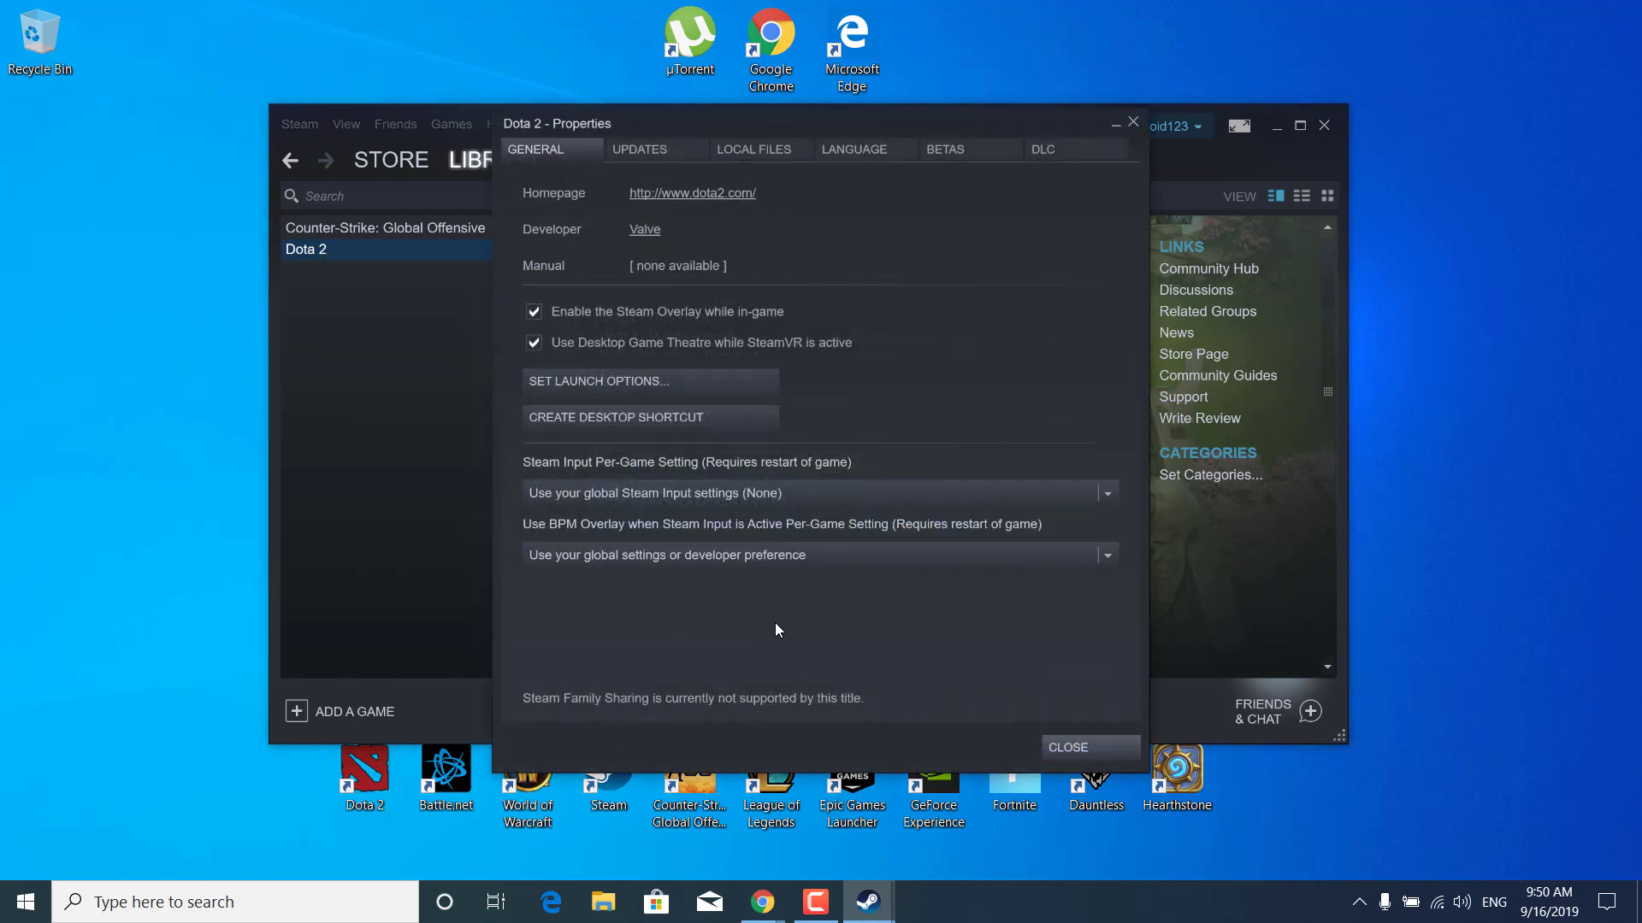
click(774, 148)
click(629, 237)
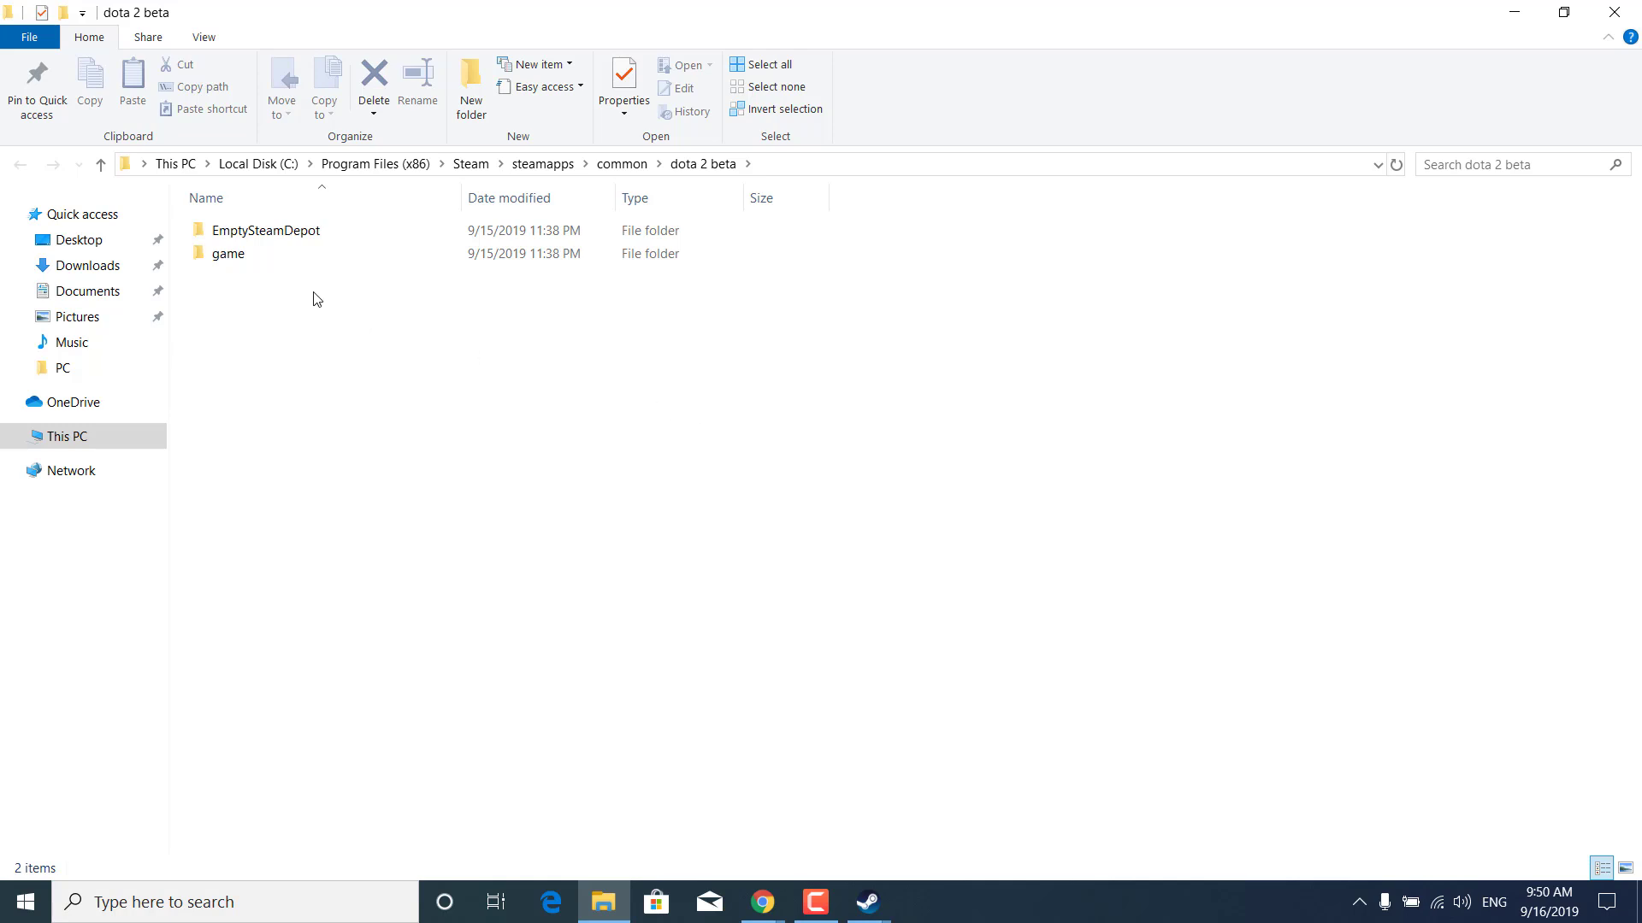
Navigate into game\bin\win32 of the Dota 2 install, where the dota2 application lives.
double_click(227, 255)
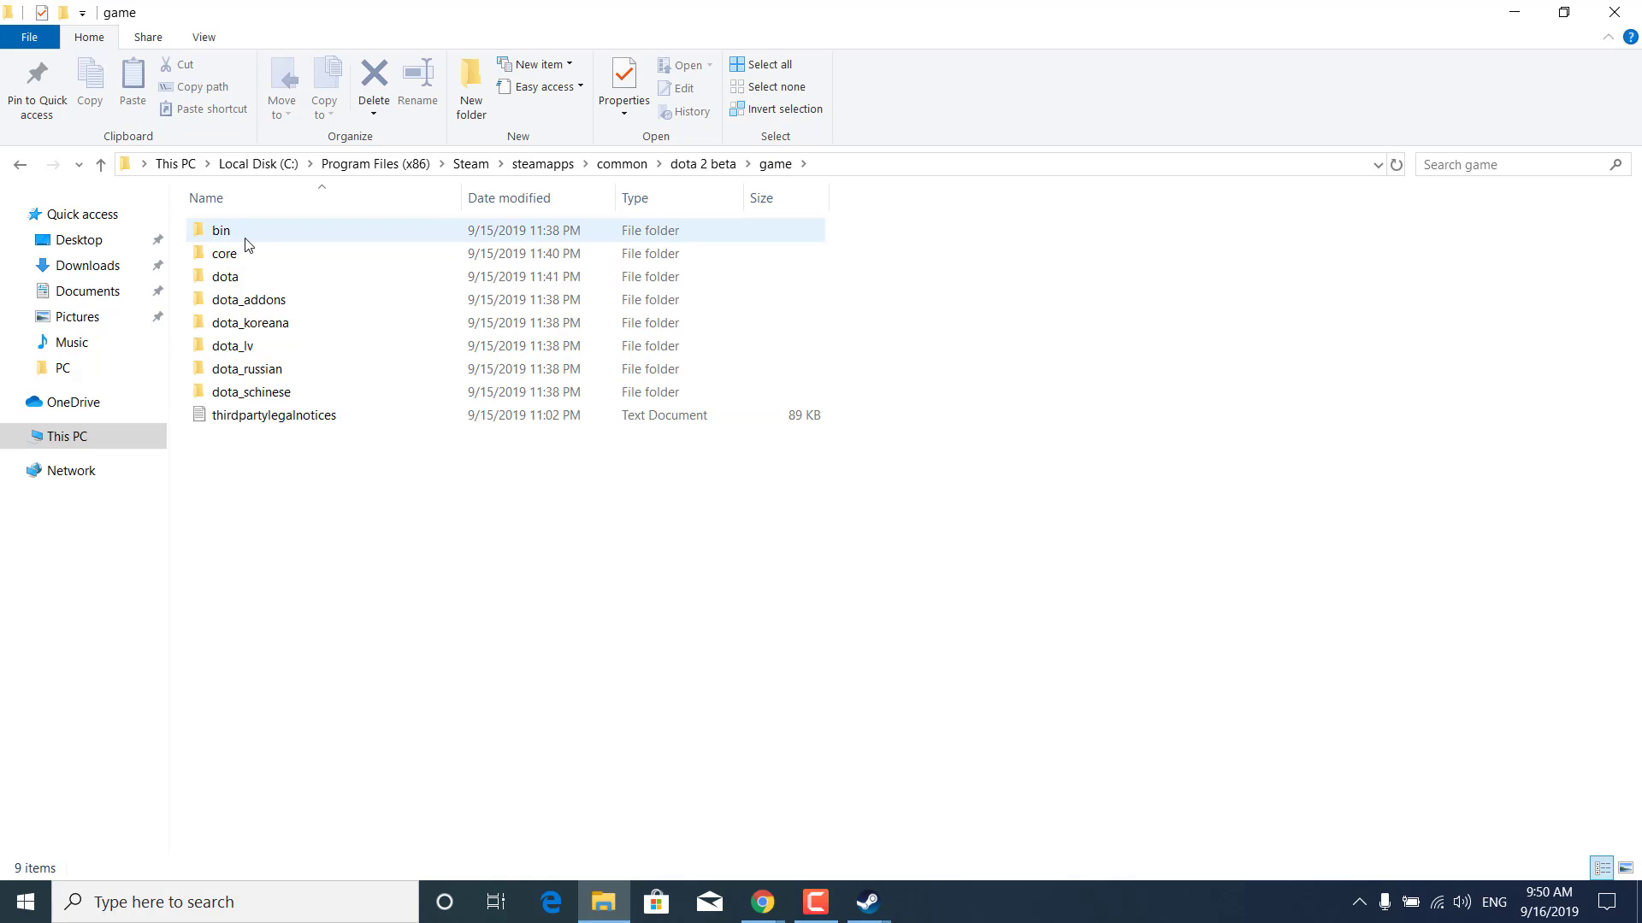
double_click(241, 238)
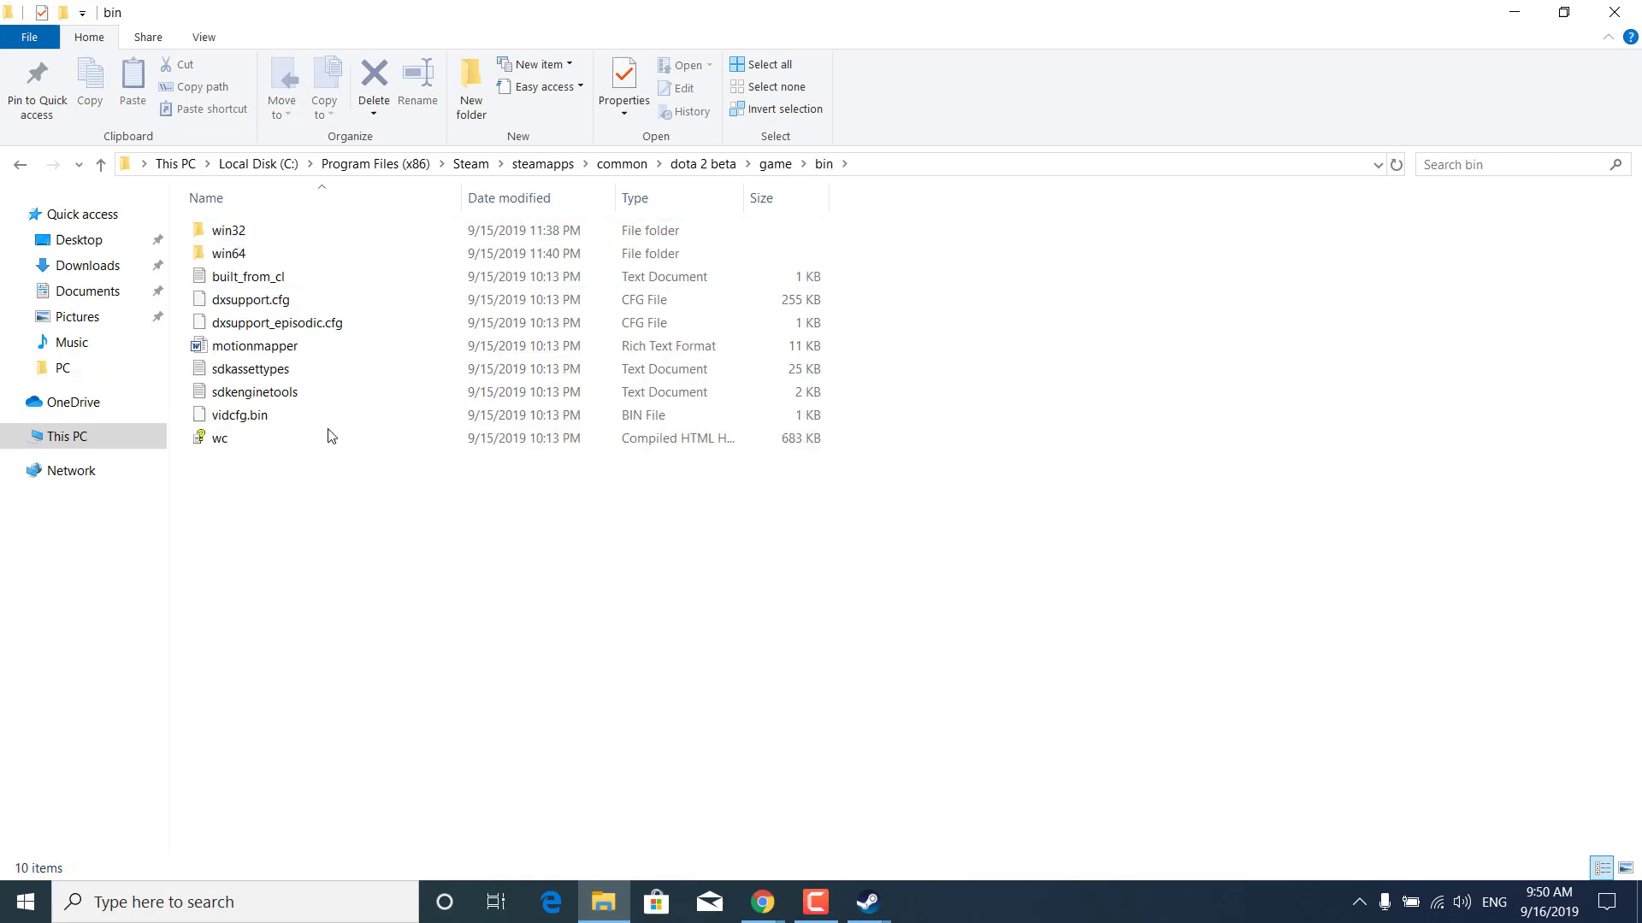
double_click(230, 230)
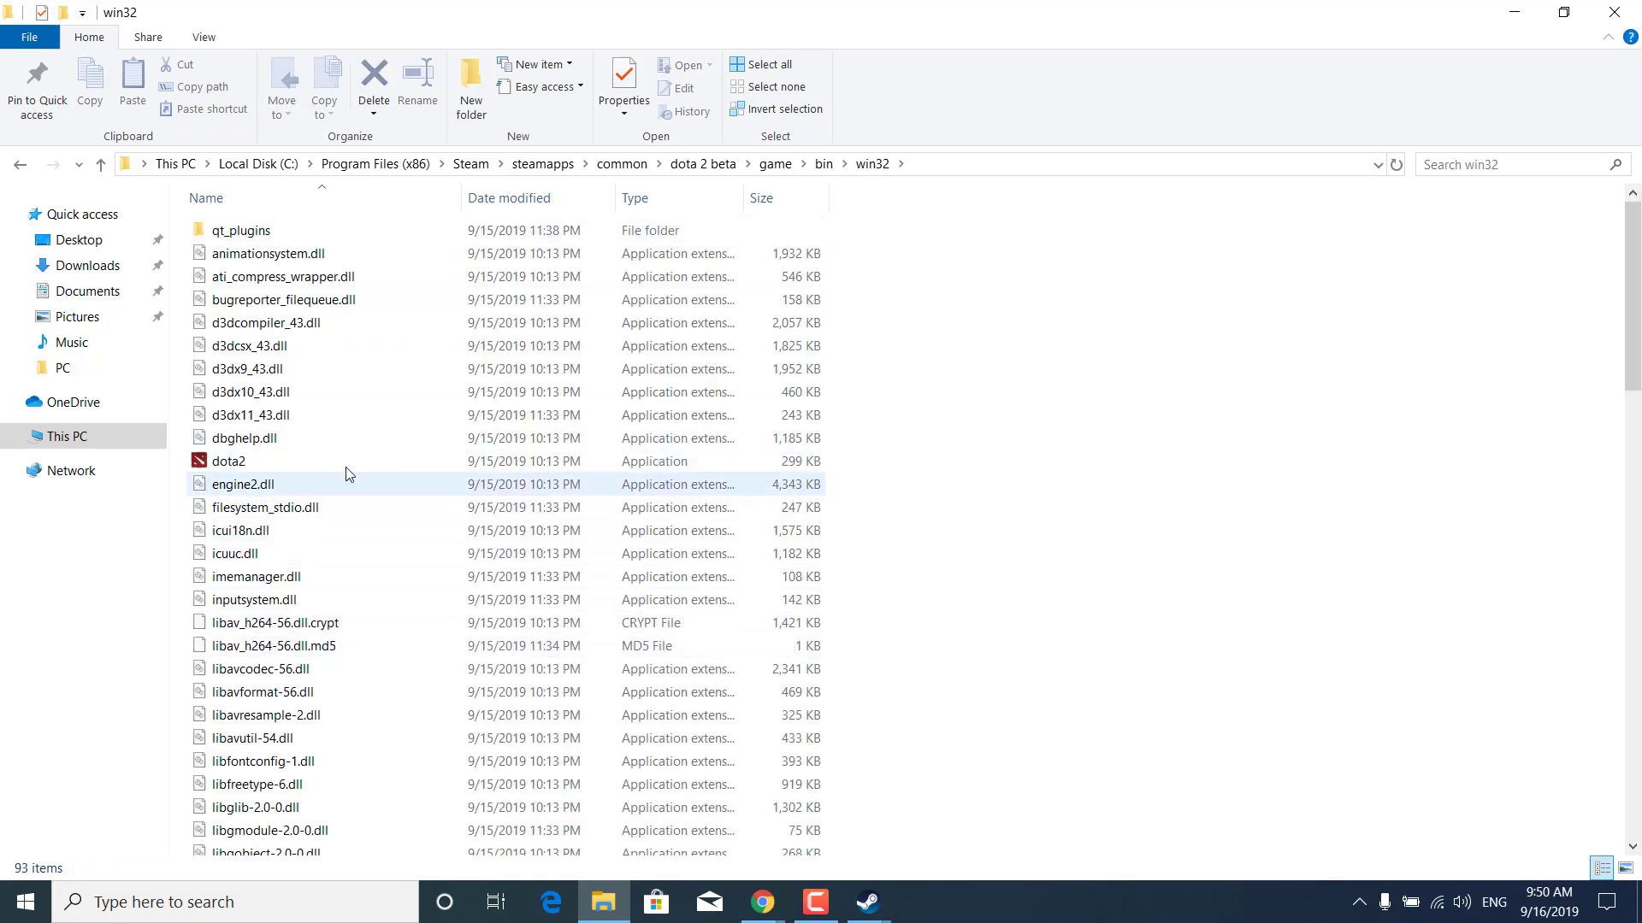
Send the dota2 application to the desktop as a shortcut.
right_click(225, 469)
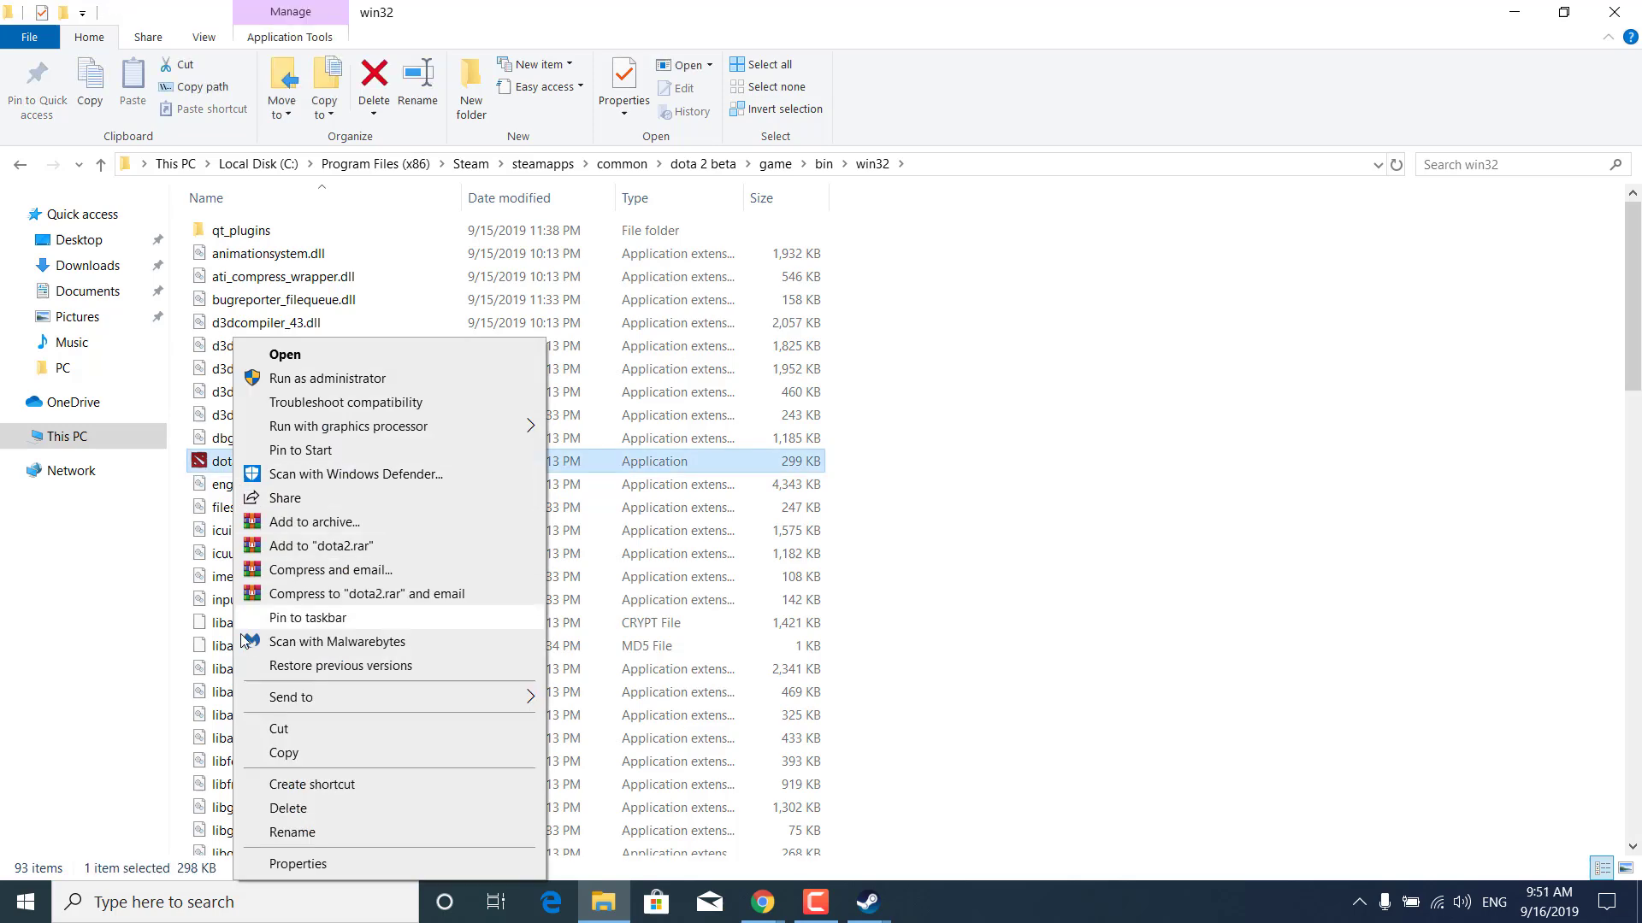
mouse_move(385, 697)
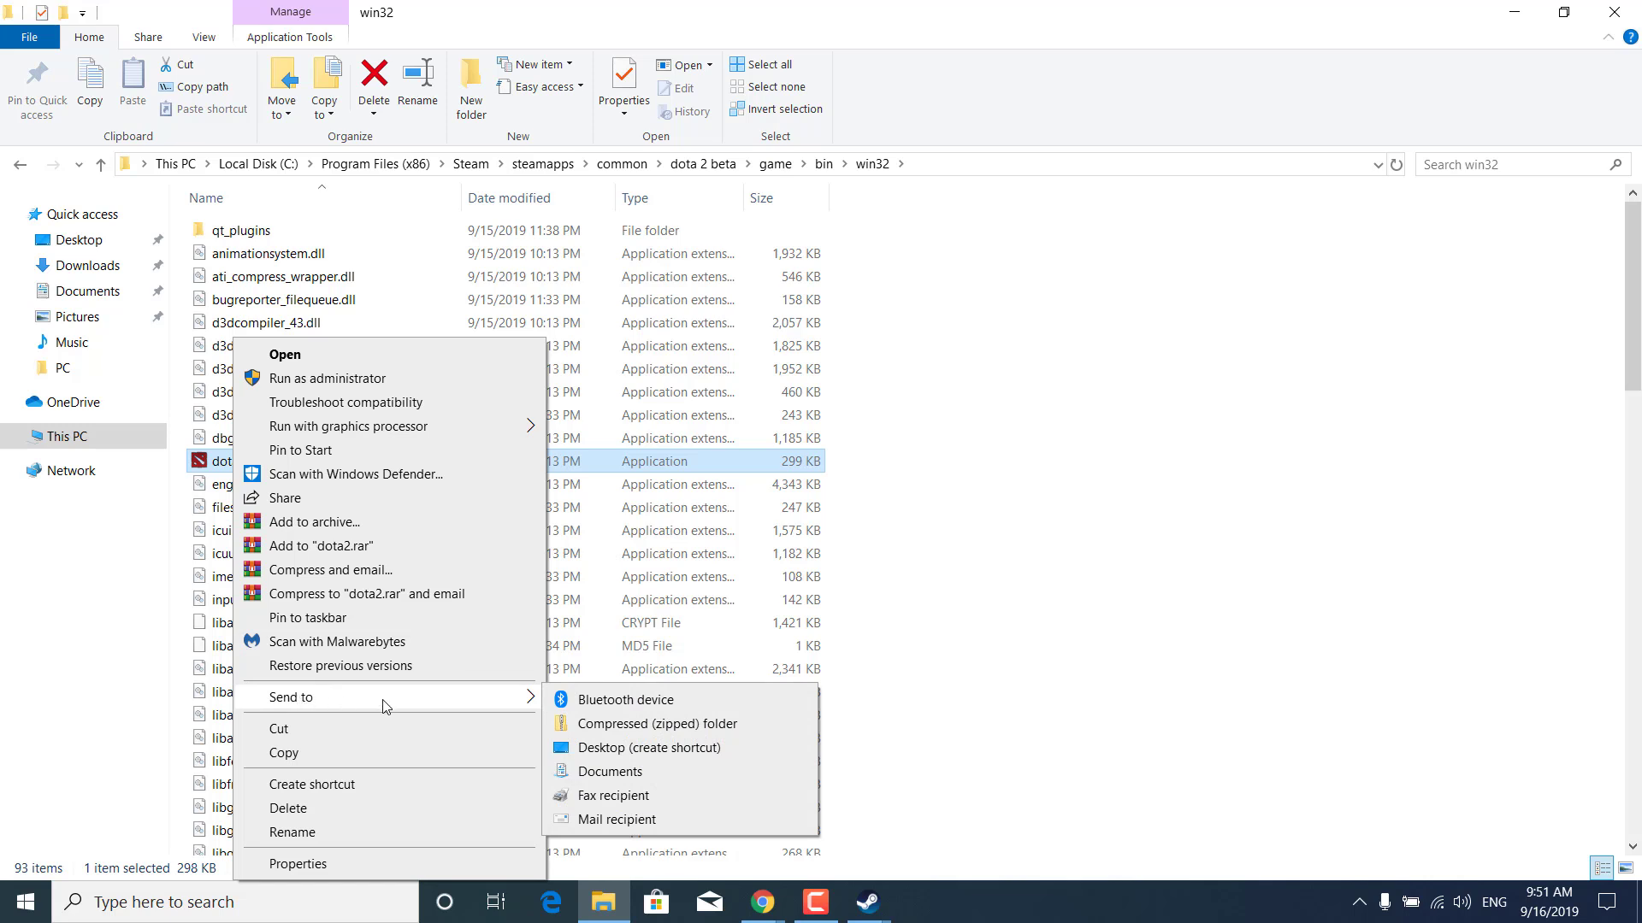
click(603, 757)
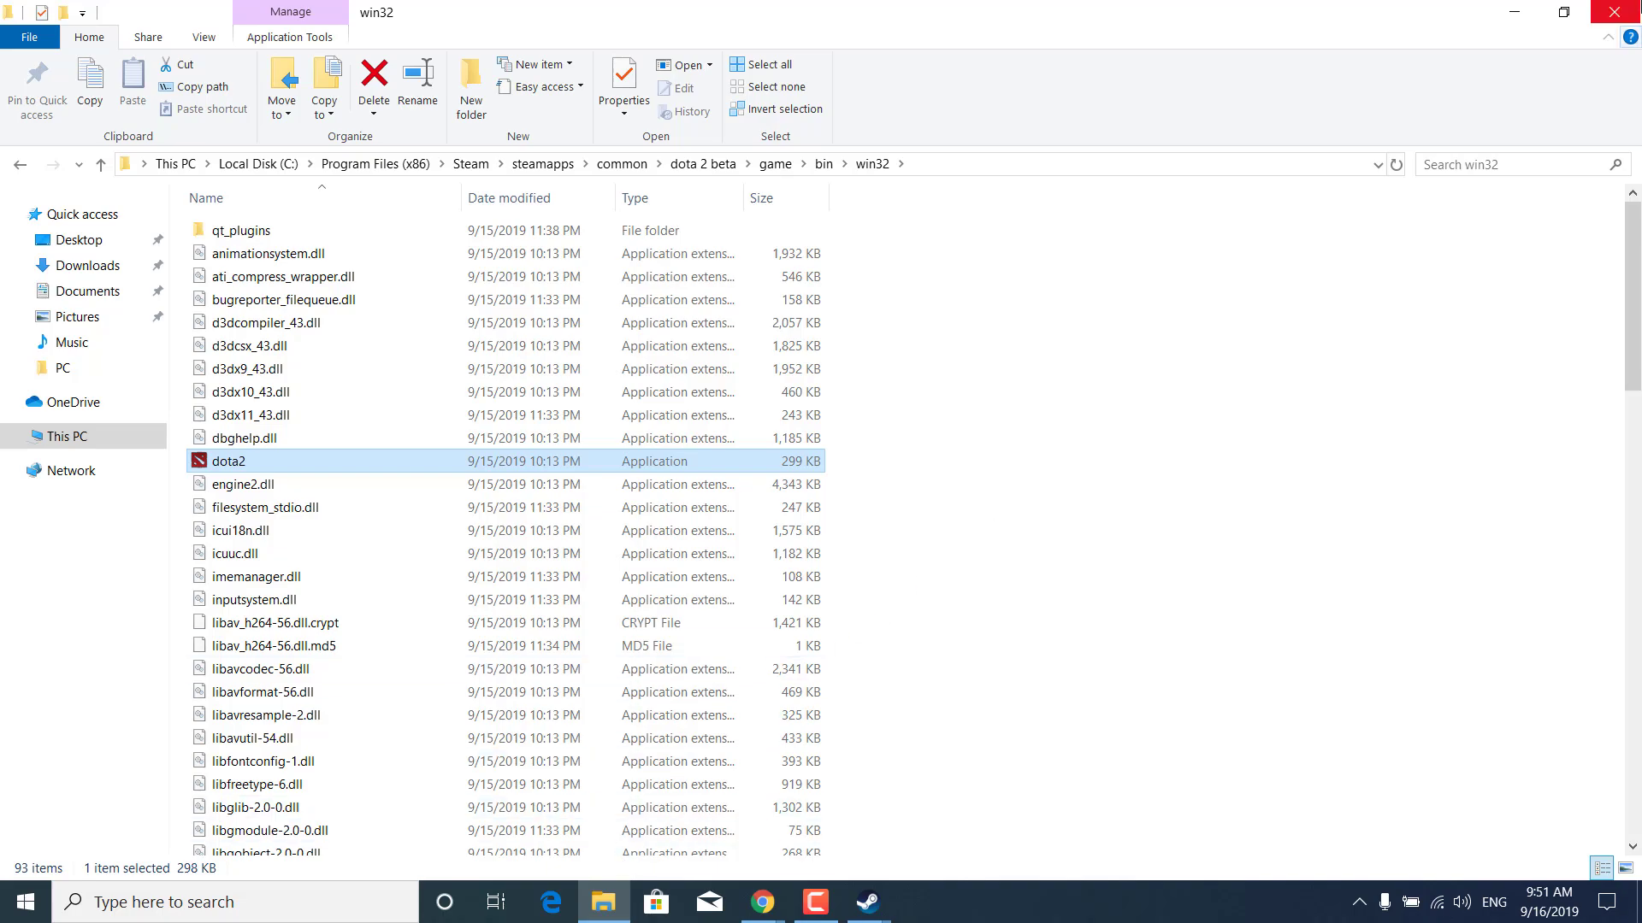
Put away File Explorer, the Dota 2 Properties and Steam, then move the dota2 shortcut to the desktop centre.
click(1614, 12)
click(1132, 127)
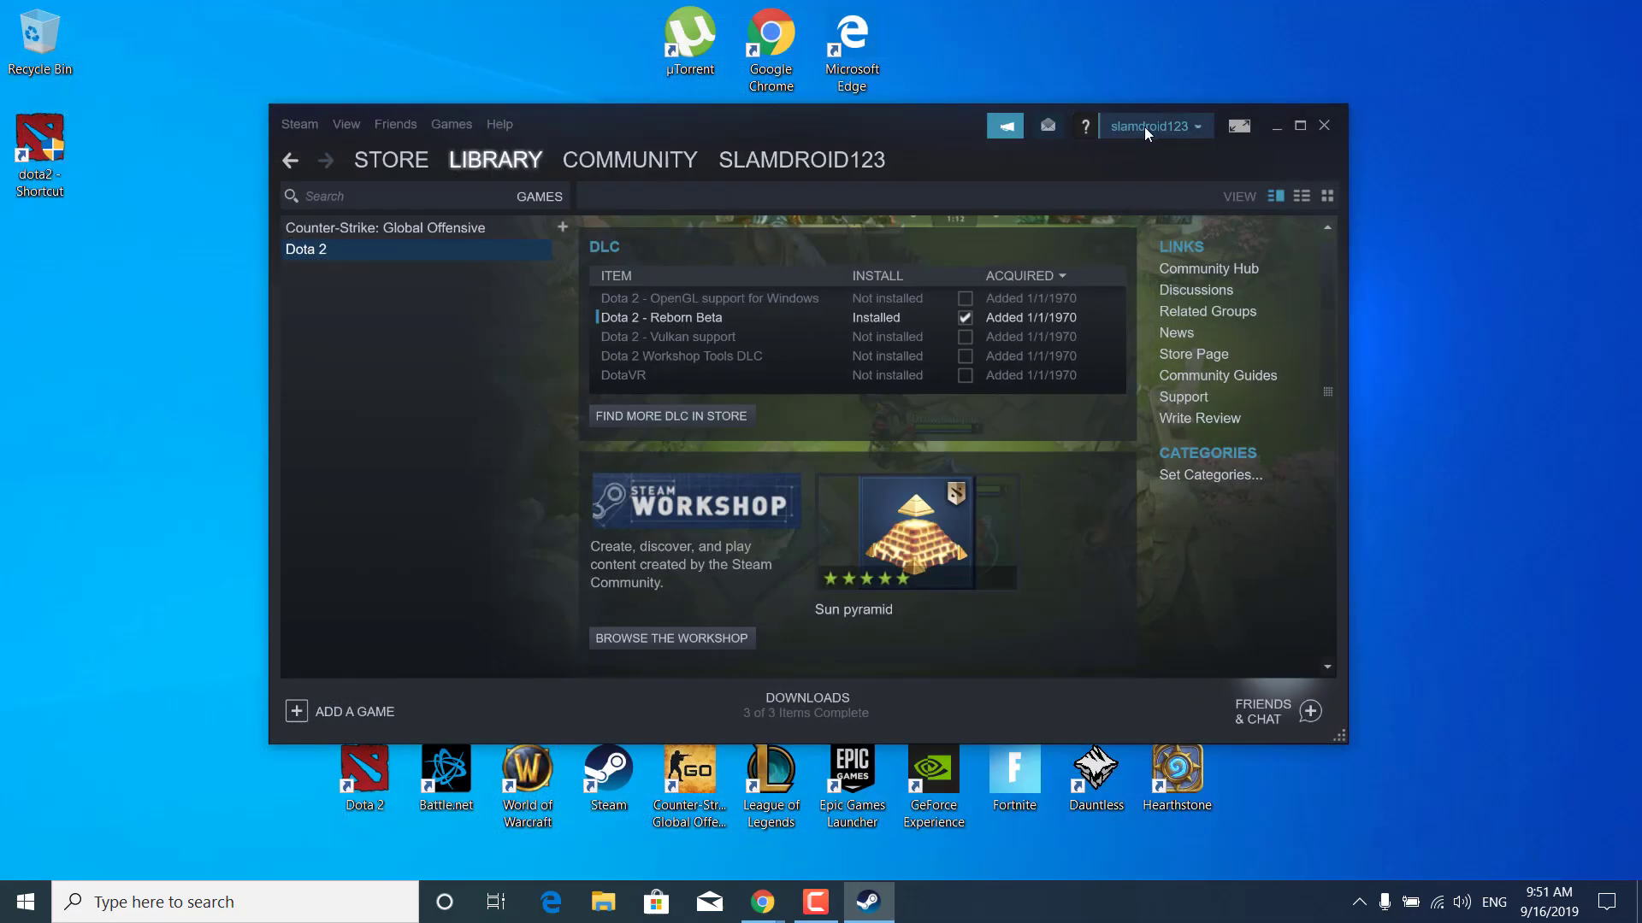
click(1271, 126)
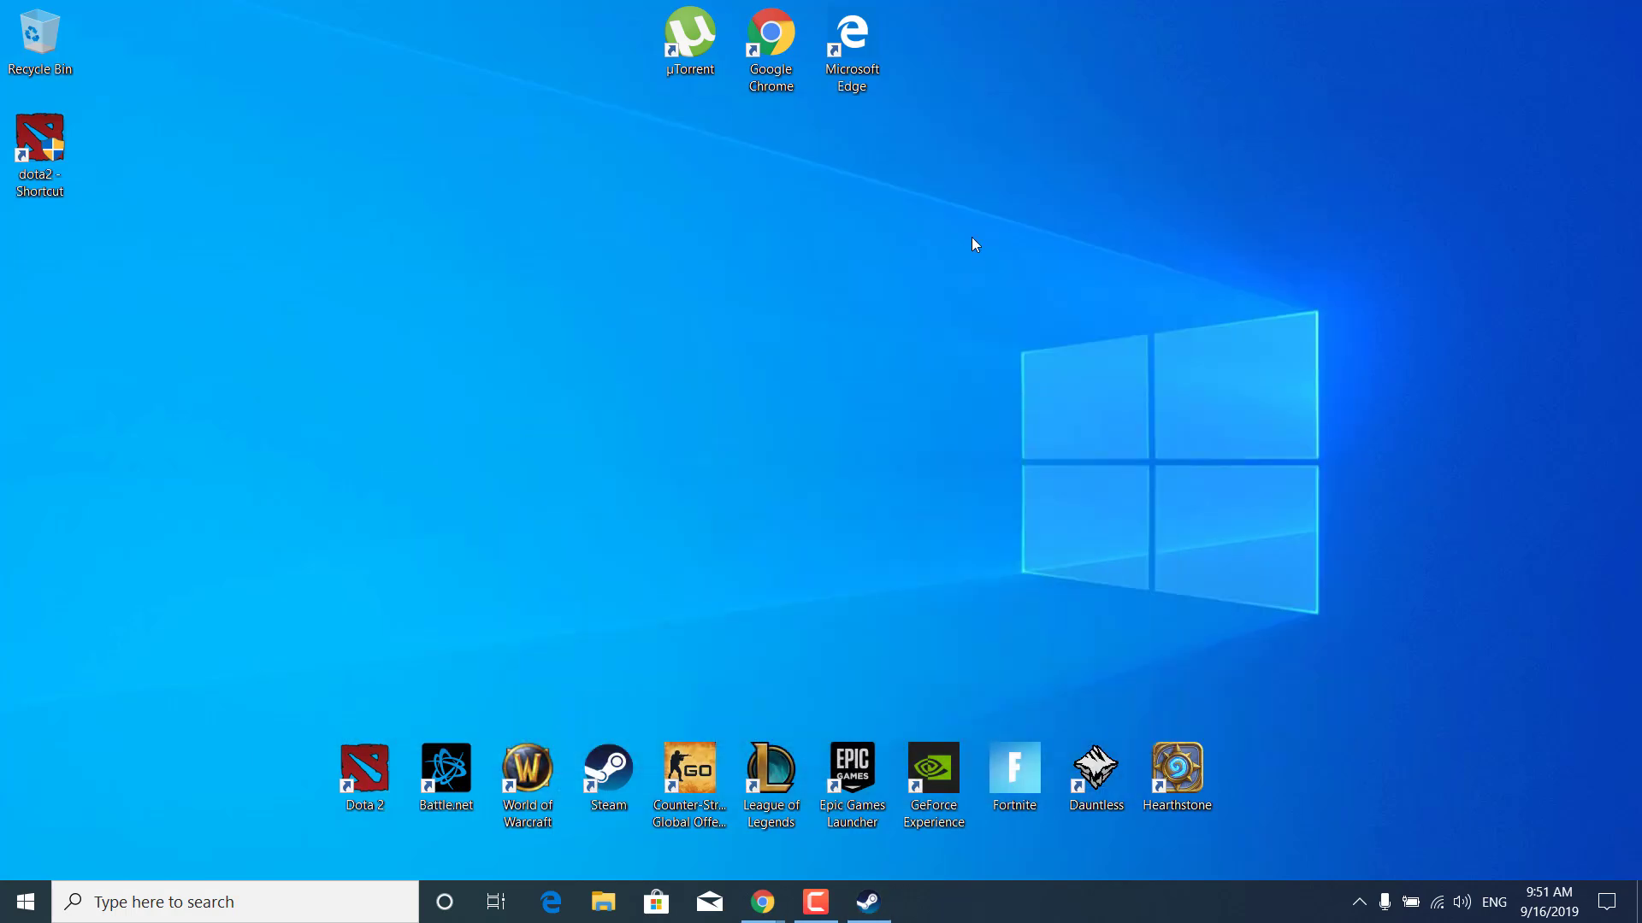
drag(39, 148, 714, 406)
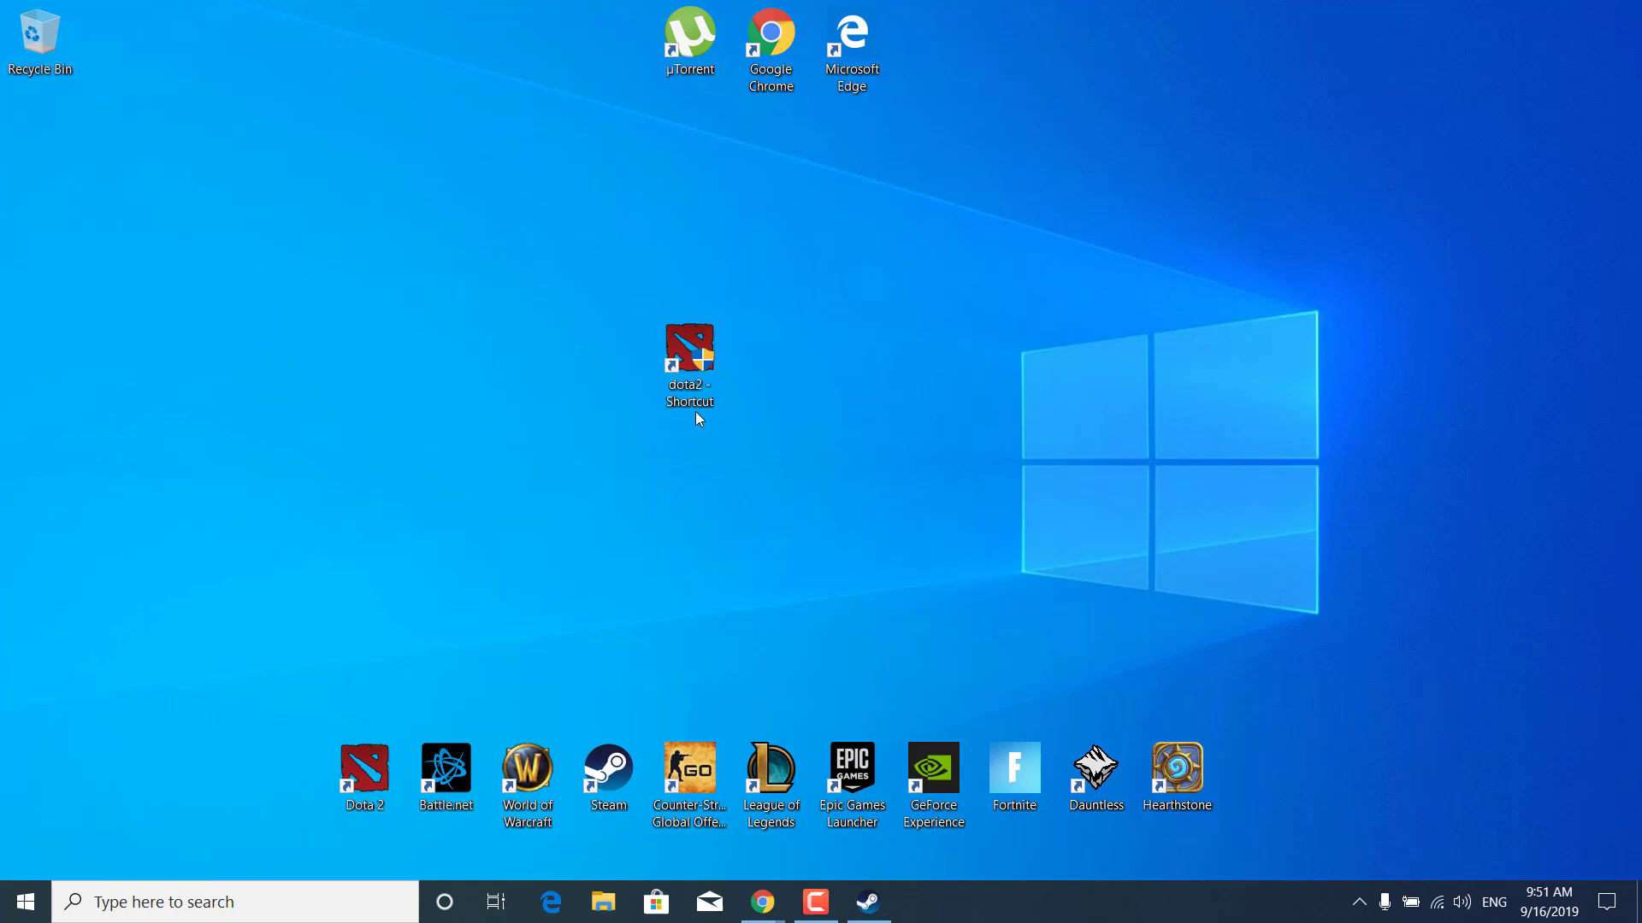
drag(691, 366, 770, 372)
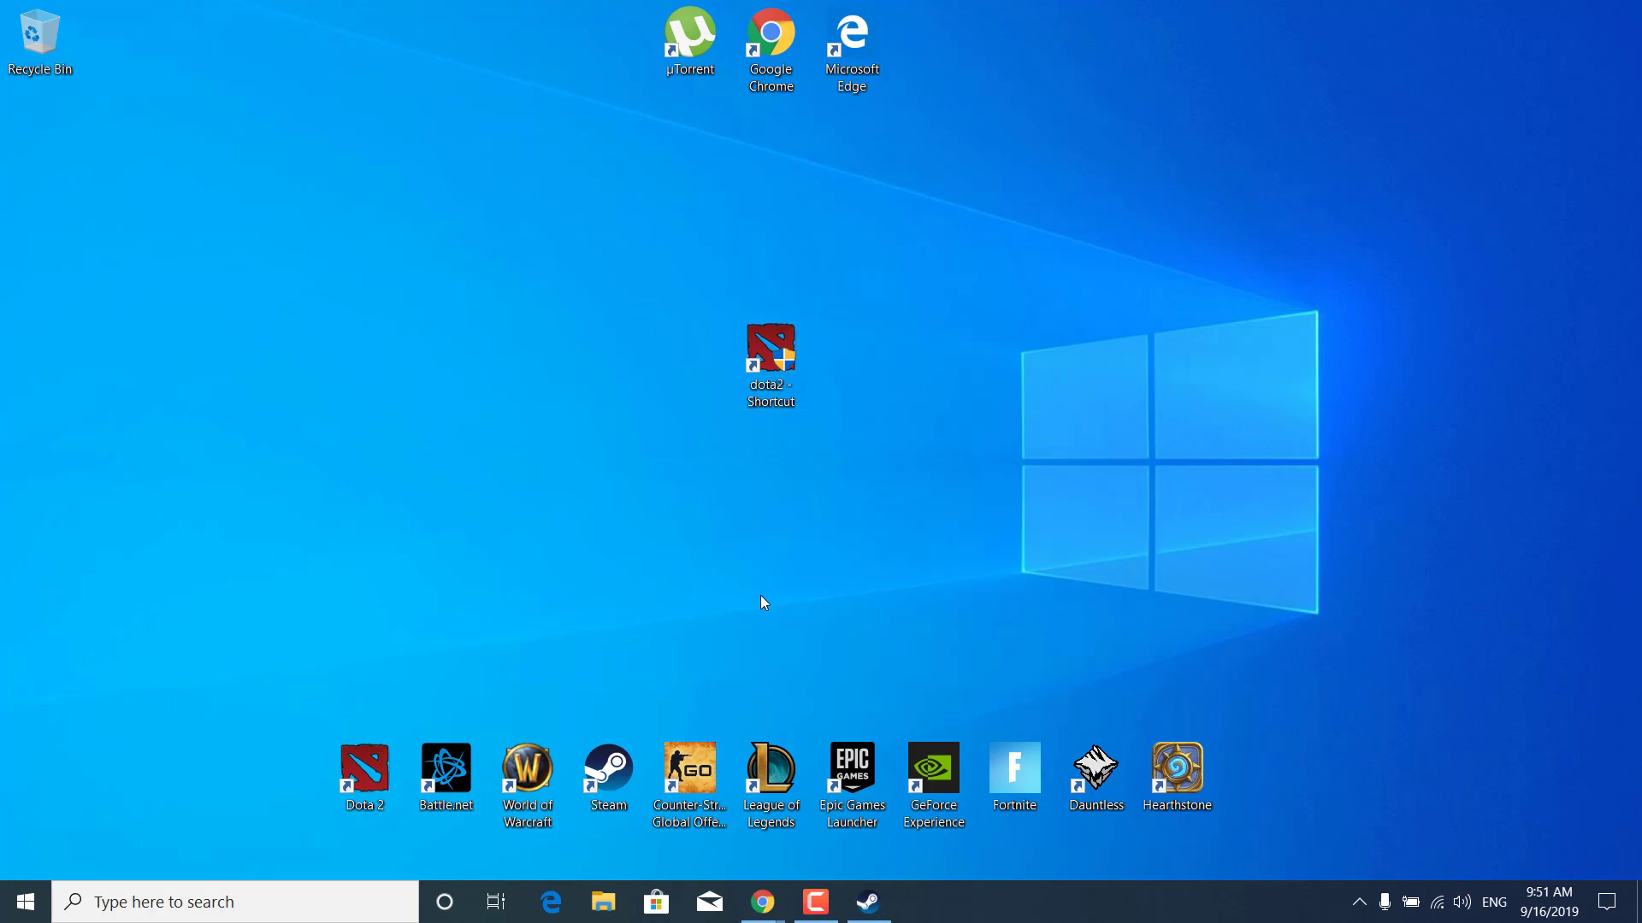